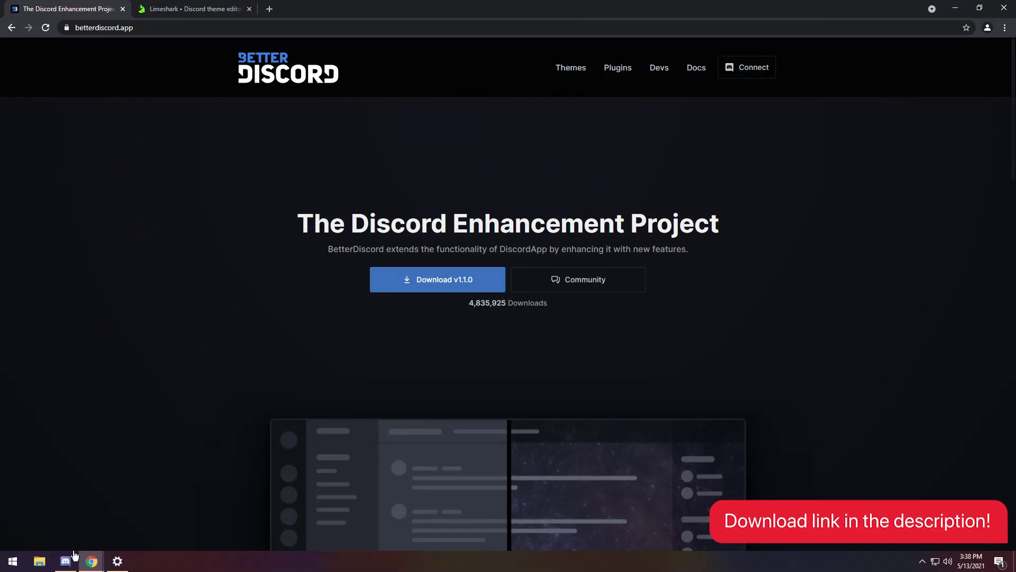
Download BetterDiscord v1.1.0, accept its license agreement and install it for the standard Discord version.
{"action": "left_click", "coordinate": [435, 287]}
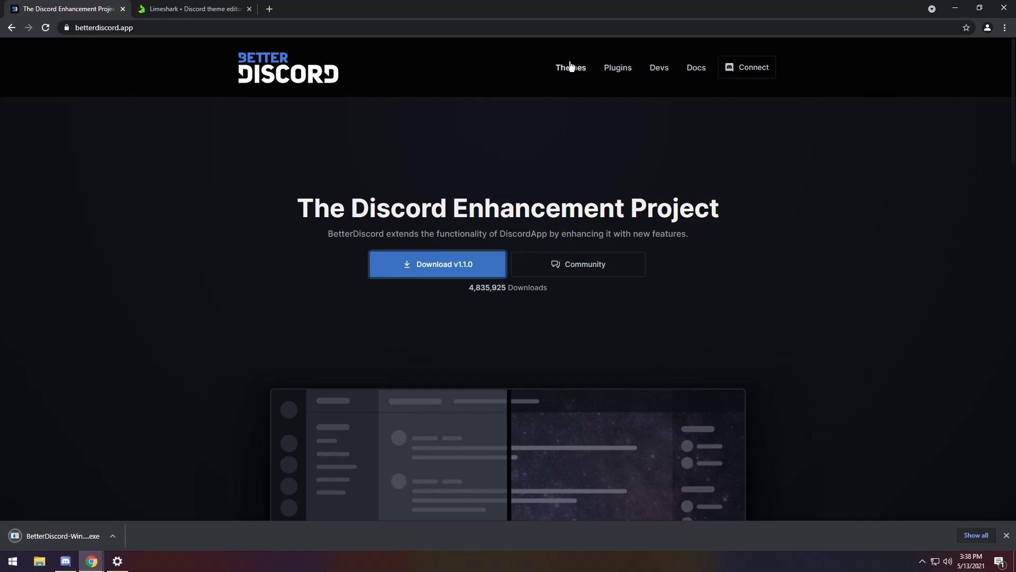
{"action": "left_click", "coordinate": [62, 536]}
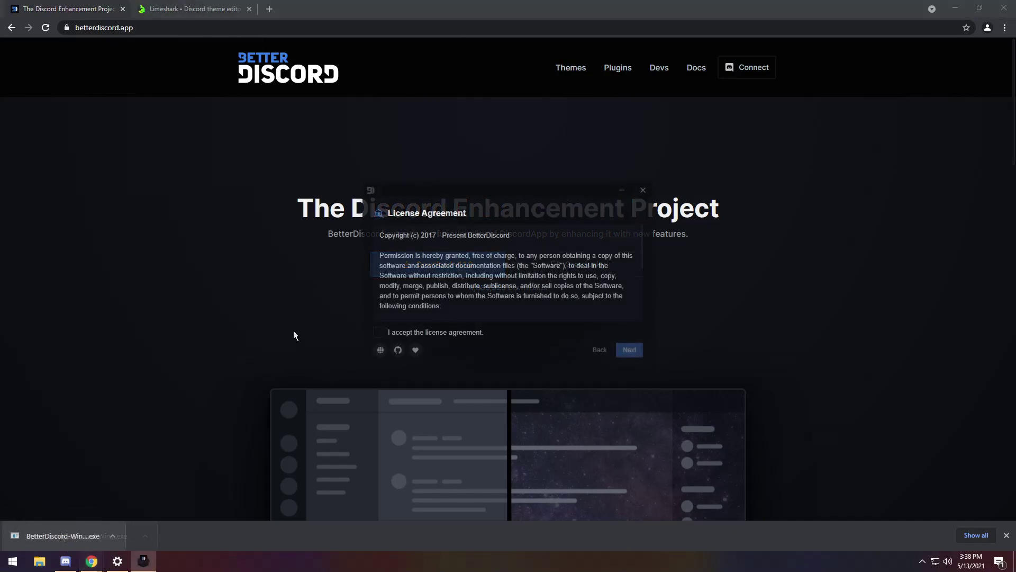
{"action": "left_click", "coordinate": [384, 335]}
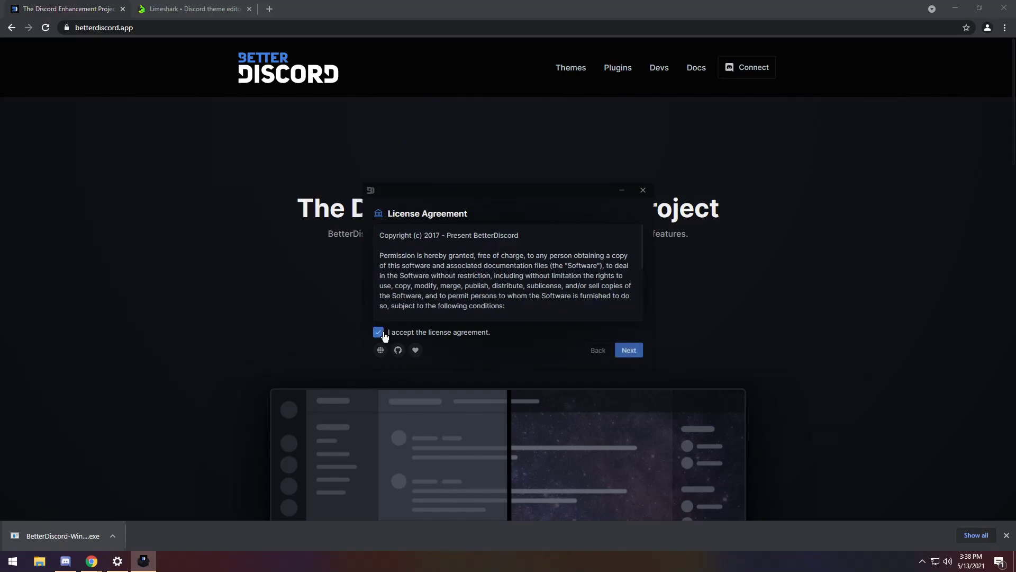
{"action": "left_click", "coordinate": [633, 353]}
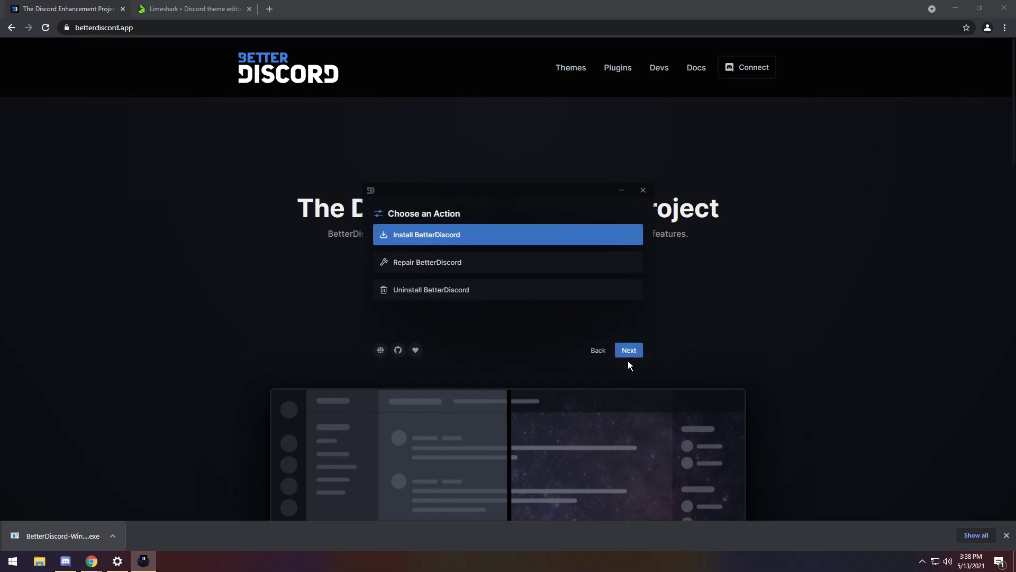
{"action": "left_click", "coordinate": [630, 351]}
{"action": "left_click", "coordinate": [439, 243]}
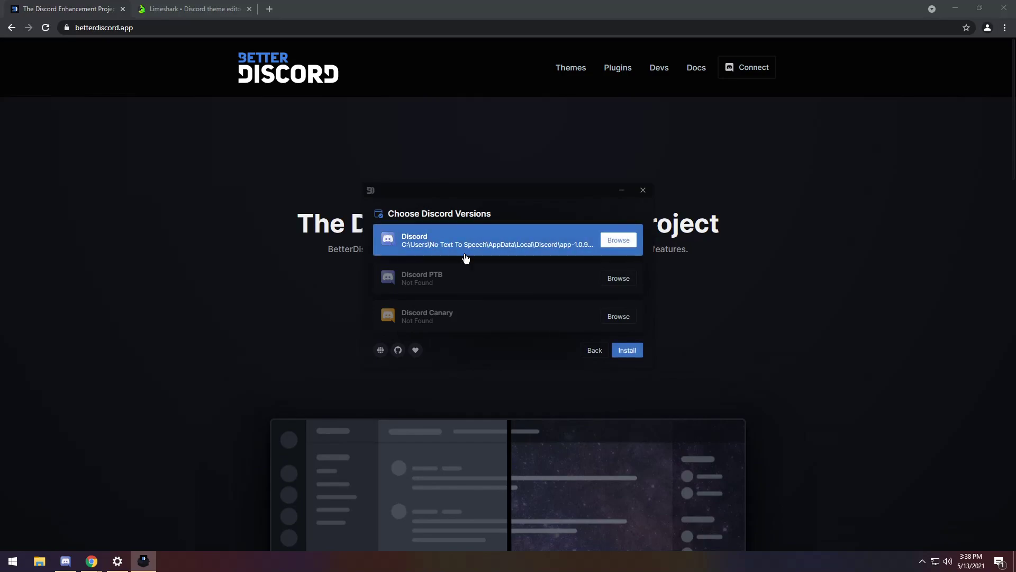
{"action": "left_click", "coordinate": [626, 350]}
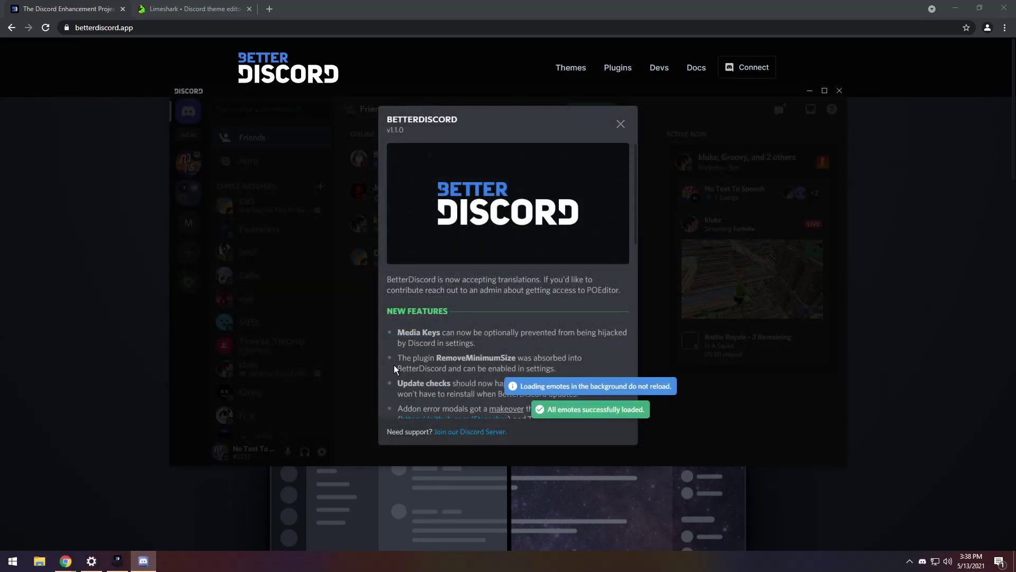
Dismiss the BetterDiscord changelog and emote download message, and open Discord's user settings at the BetterDiscord section.
{"action": "left_click", "coordinate": [621, 124]}
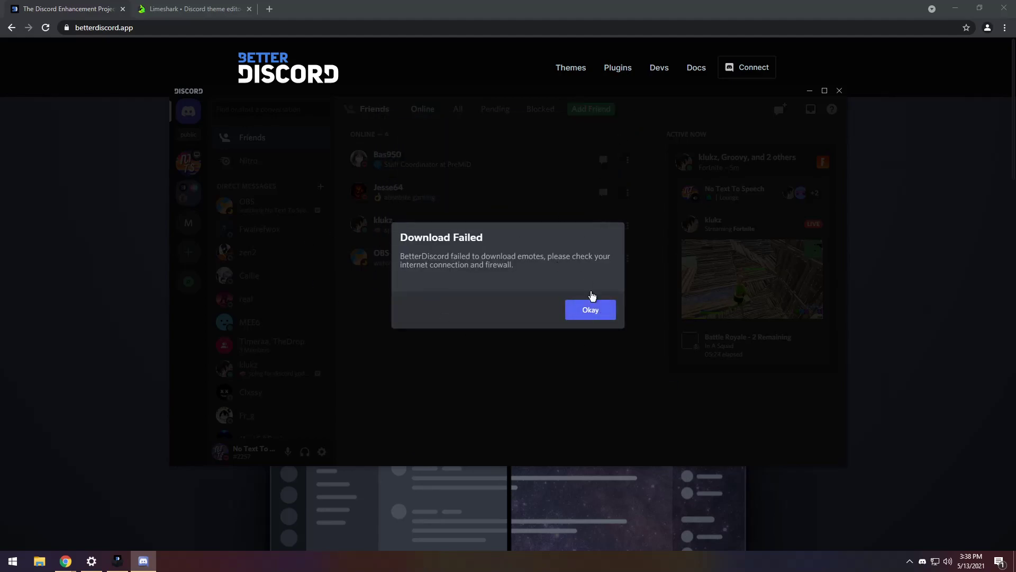
{"action": "left_click", "coordinate": [587, 317]}
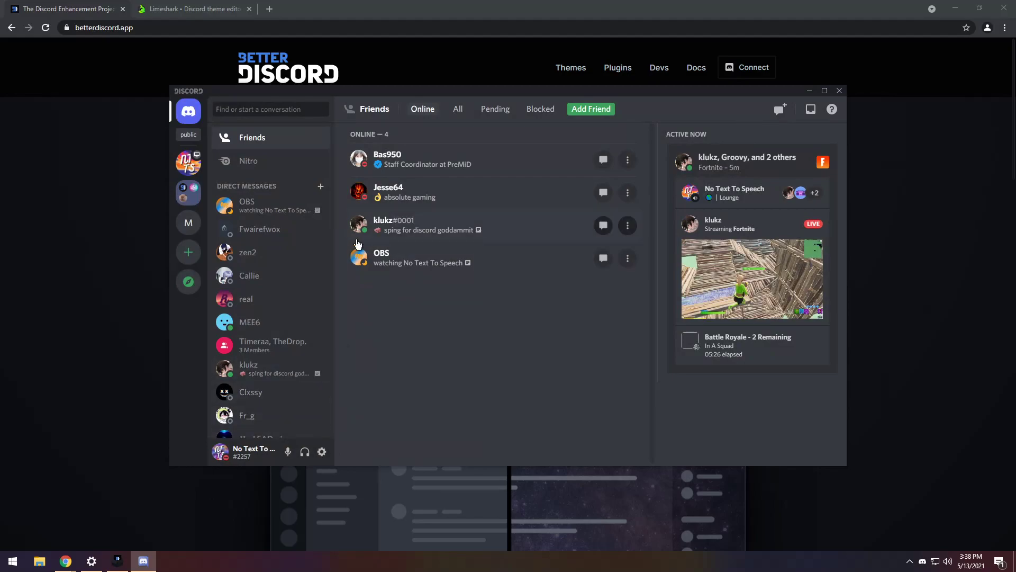
{"action": "left_click", "coordinate": [323, 451]}
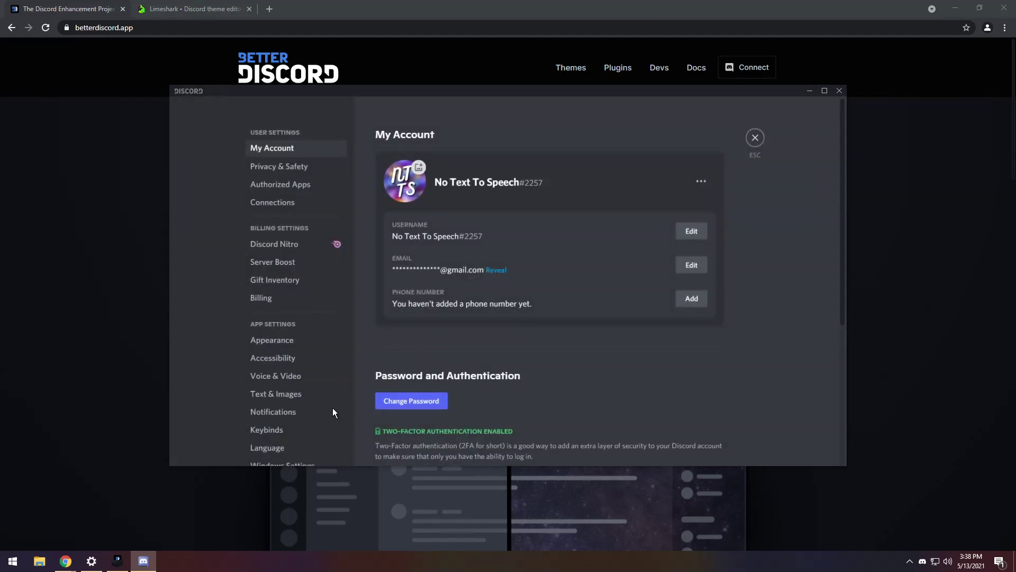
{"action": "scroll", "coordinate": [293, 331], "scroll_direction": "down", "scroll_amount": 8}
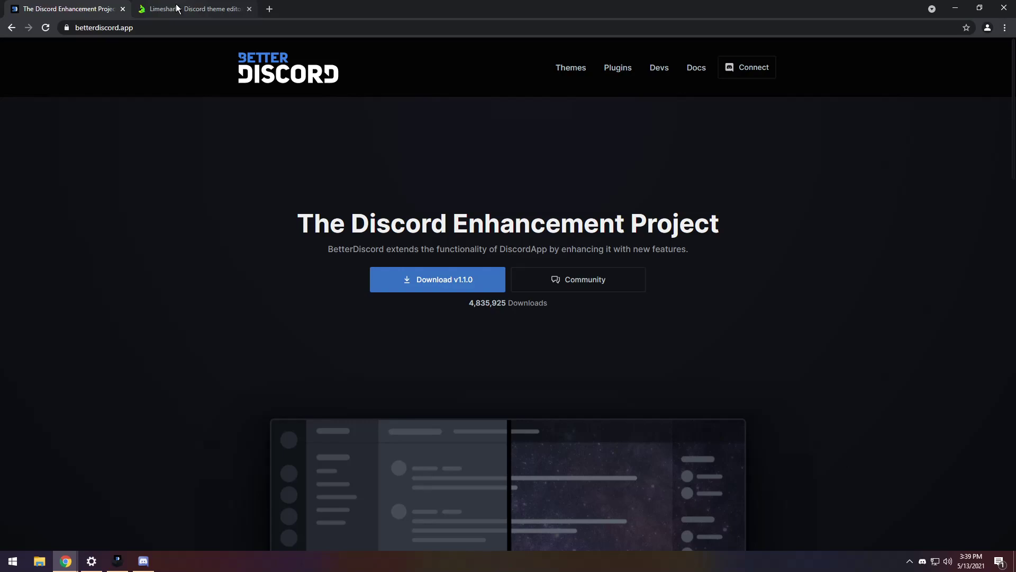
Open the Frosted Glass theme in the Limeshark editor, set the Window/Discord gap to minimum and adjust the window roundness slightly.
{"action": "left_click", "coordinate": [177, 8]}
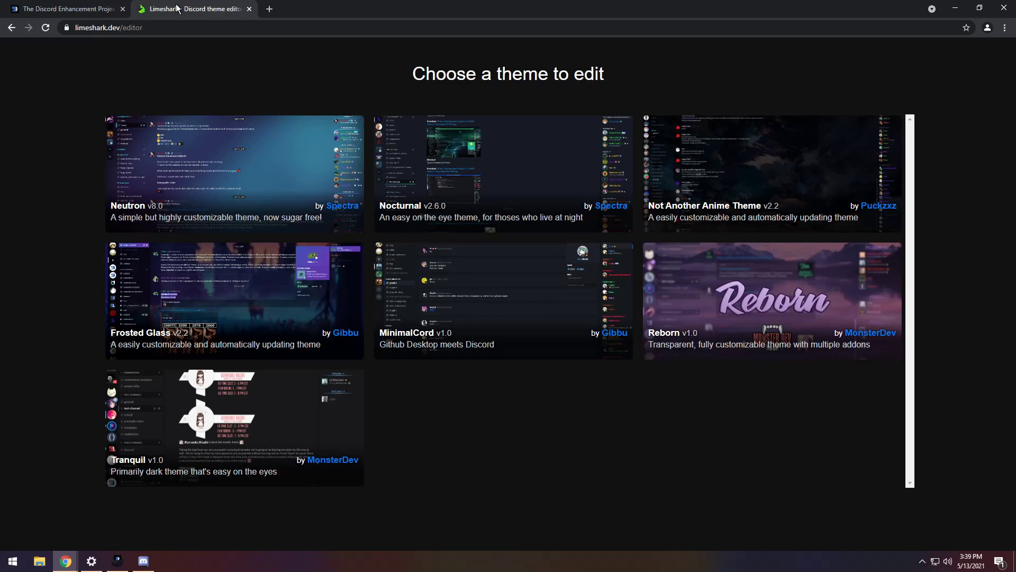
{"action": "left_click", "coordinate": [224, 301]}
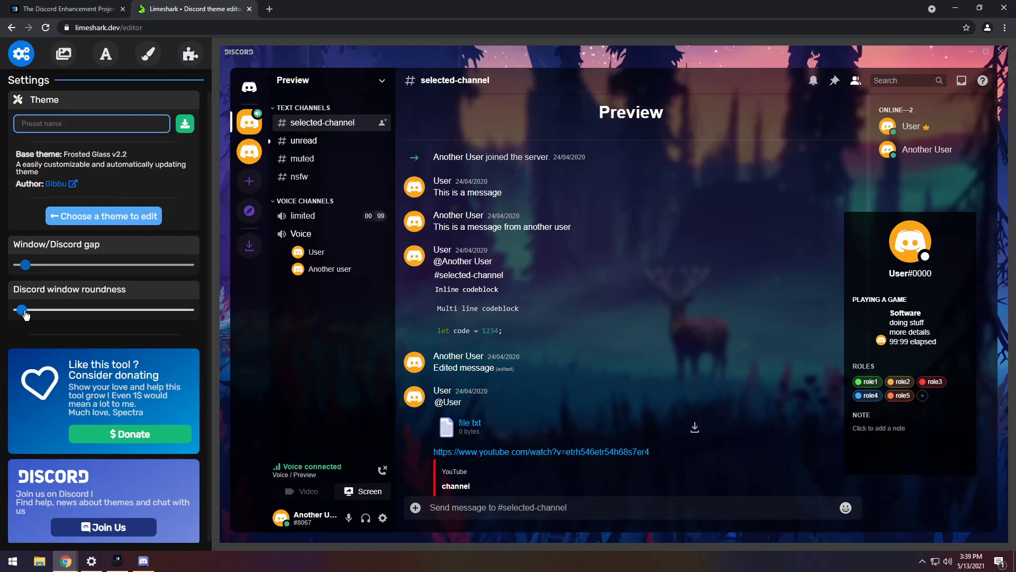
{"action": "left_click_drag", "start_coordinate": [25, 264], "coordinate": [3, 259]}
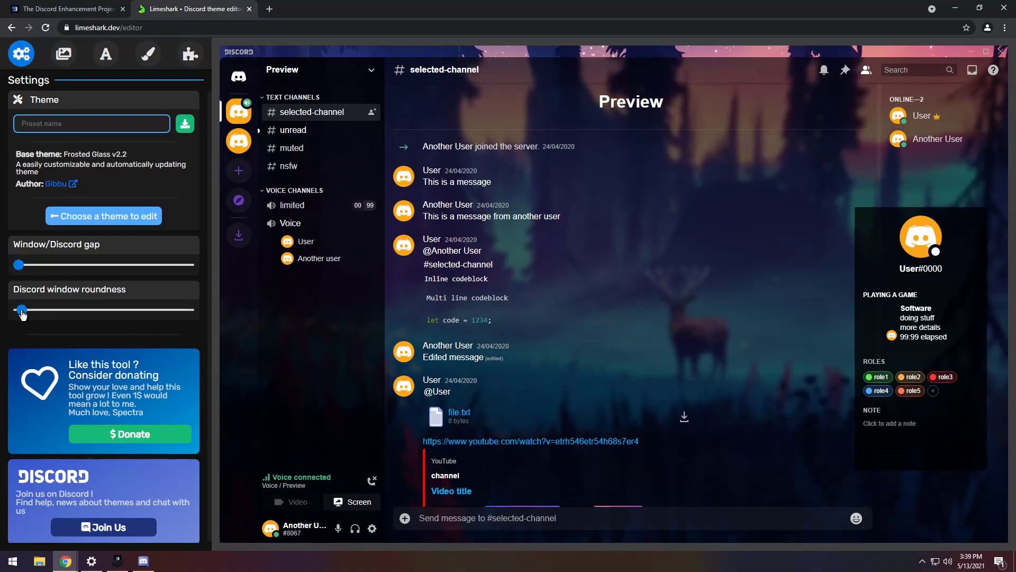
{"action": "mouse_move", "coordinate": [21, 313]}
{"action": "left_mouse_down"}
{"action": "mouse_move", "coordinate": [182, 310]}
{"action": "mouse_move", "coordinate": [15, 315]}
{"action": "left_mouse_up"}
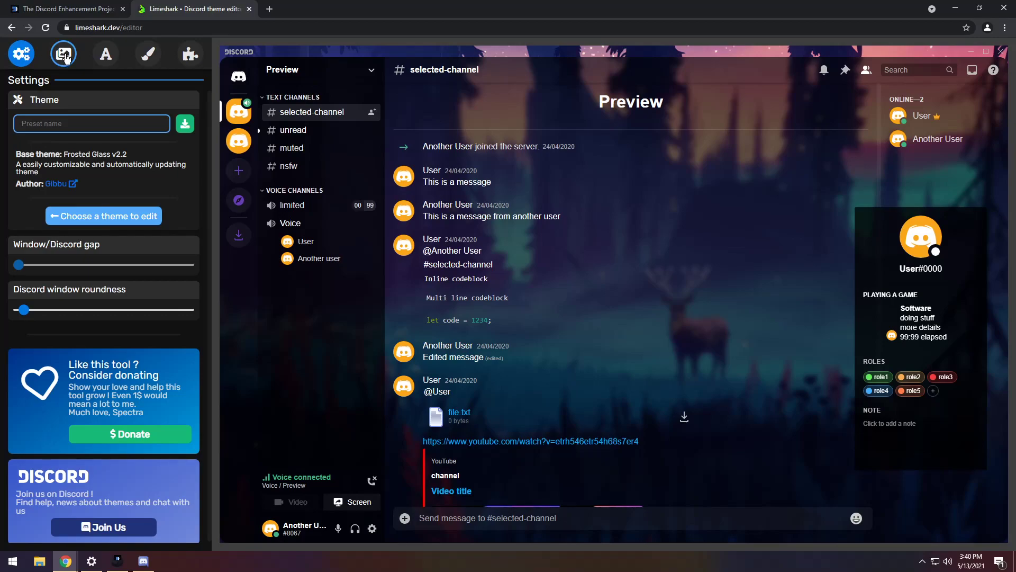
Open the theme's image settings, place the editor beside the browser window of GIFs and bring up 869905.gif.
{"action": "left_click", "coordinate": [65, 55]}
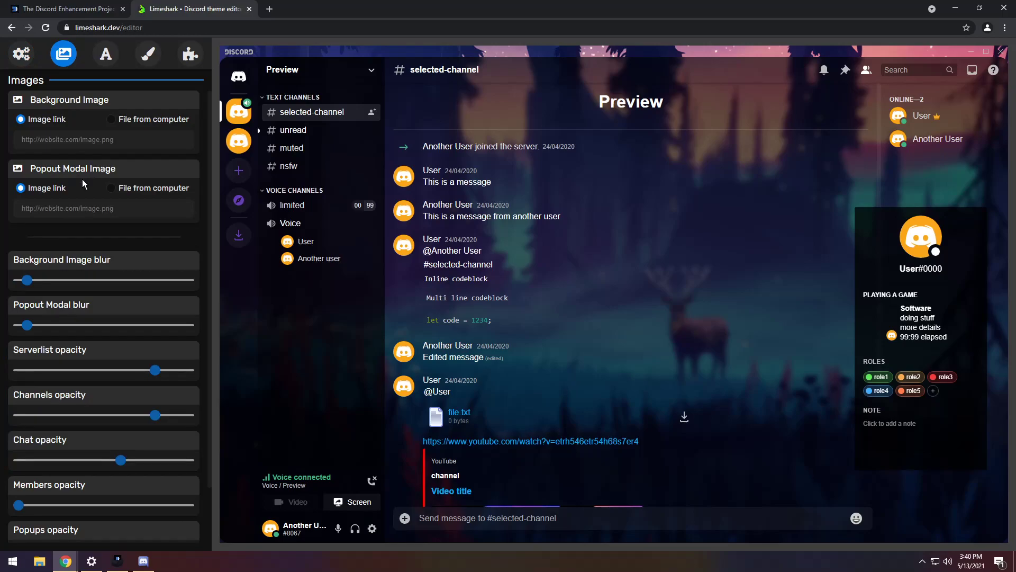
{"action": "key", "text": "super+Left"}
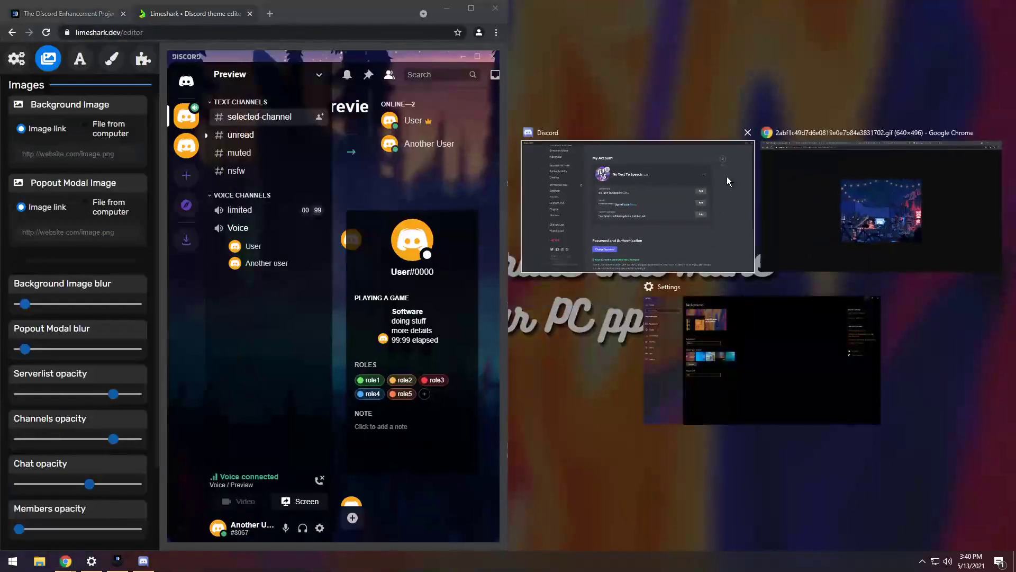
{"action": "left_click", "coordinate": [815, 201]}
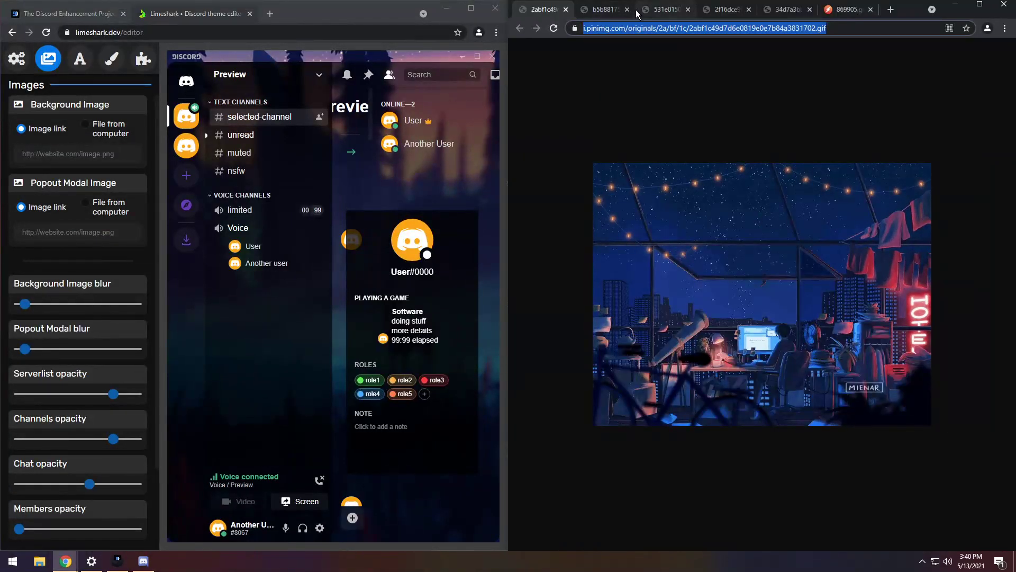
{"action": "key", "text": "ctrl+c"}
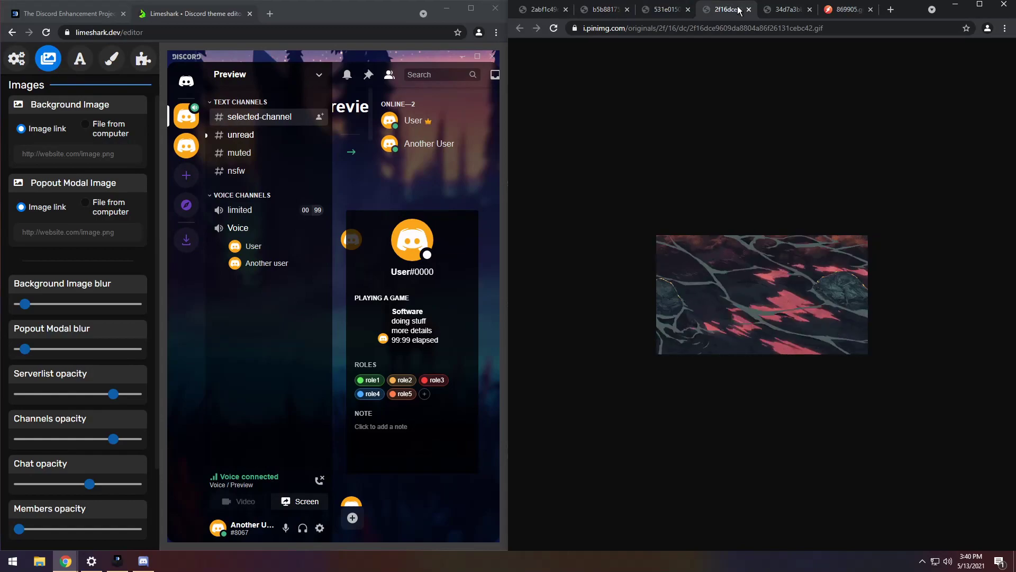
{"action": "left_click", "coordinate": [786, 10]}
{"action": "left_click", "coordinate": [849, 9]}
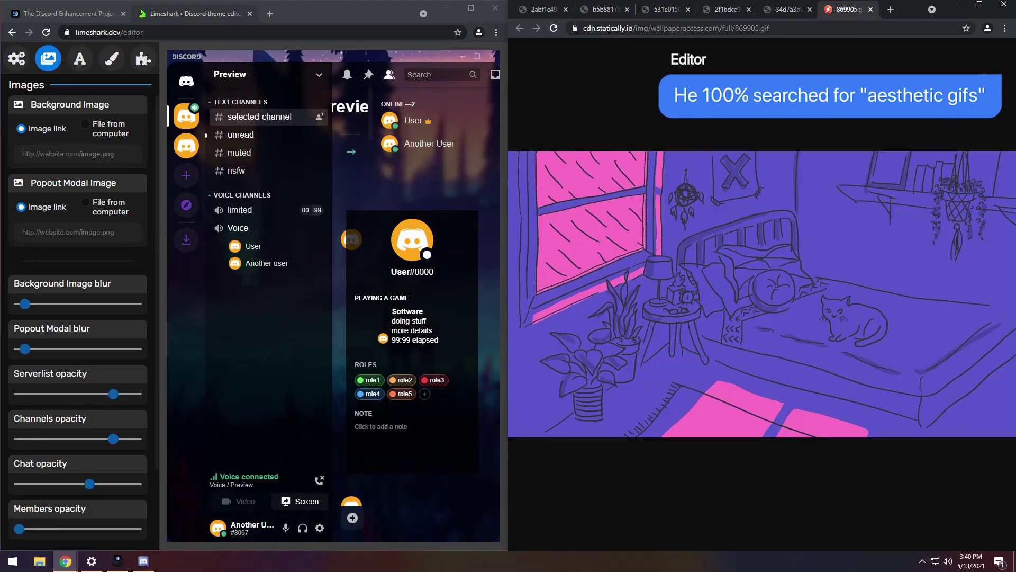
Copy the web address of 869905.gif and enter it as the theme's background image link.
{"action": "left_click", "coordinate": [675, 31]}
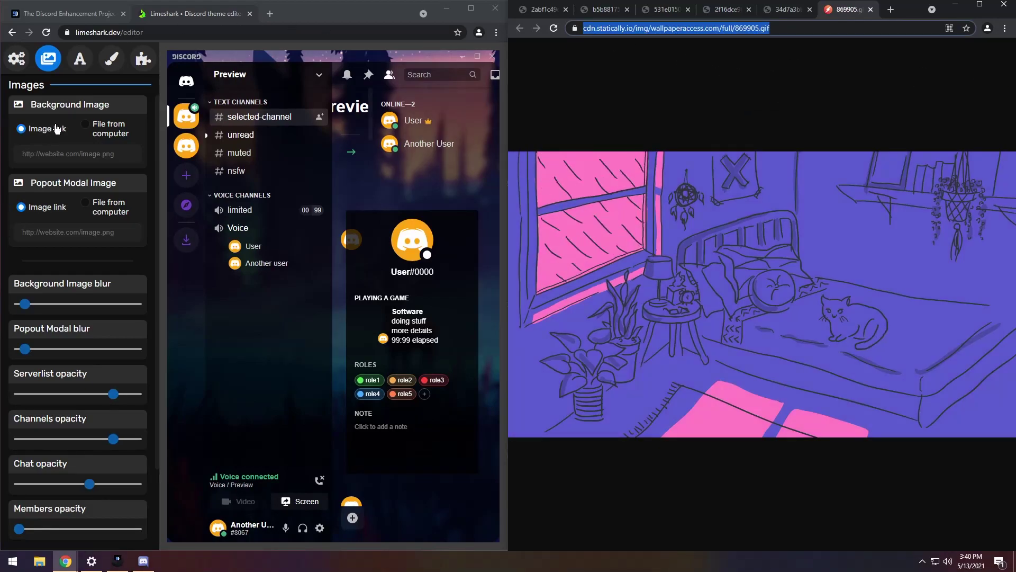
{"action": "key", "text": "ctrl+c"}
{"action": "left_click", "coordinate": [58, 153]}
{"action": "key", "text": "ctrl+v"}
{"action": "left_click", "coordinate": [81, 255]}
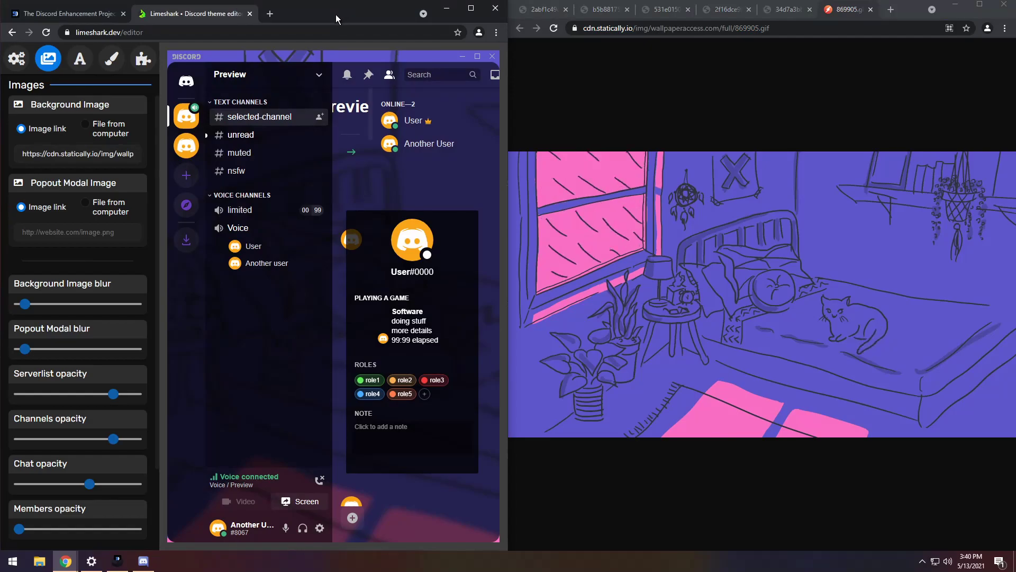
Maximize the theme editor and reduce the background image blur to just above its minimum.
{"action": "double_click", "coordinate": [335, 15]}
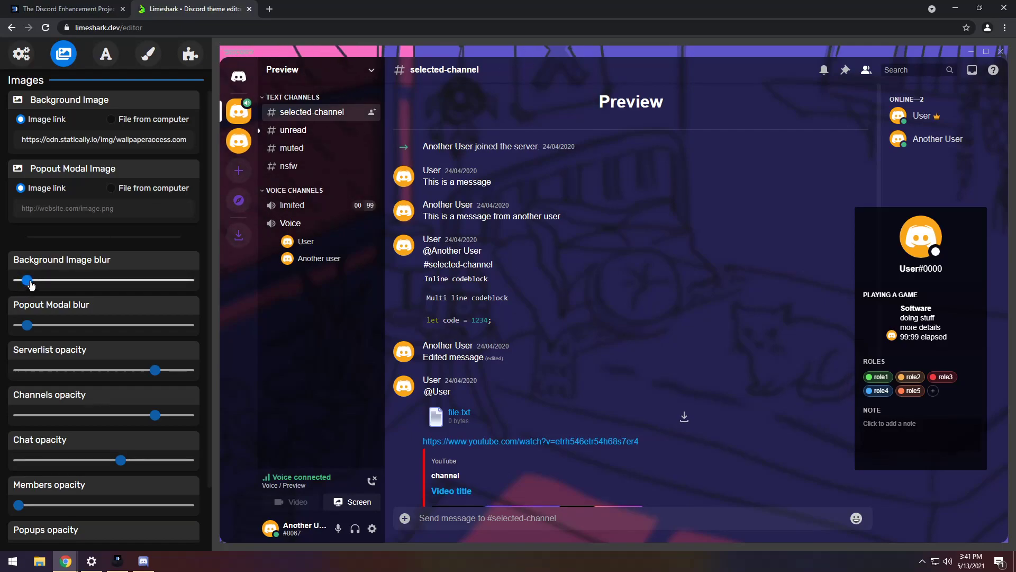
{"action": "left_click_drag", "start_coordinate": [30, 283], "coordinate": [18, 282]}
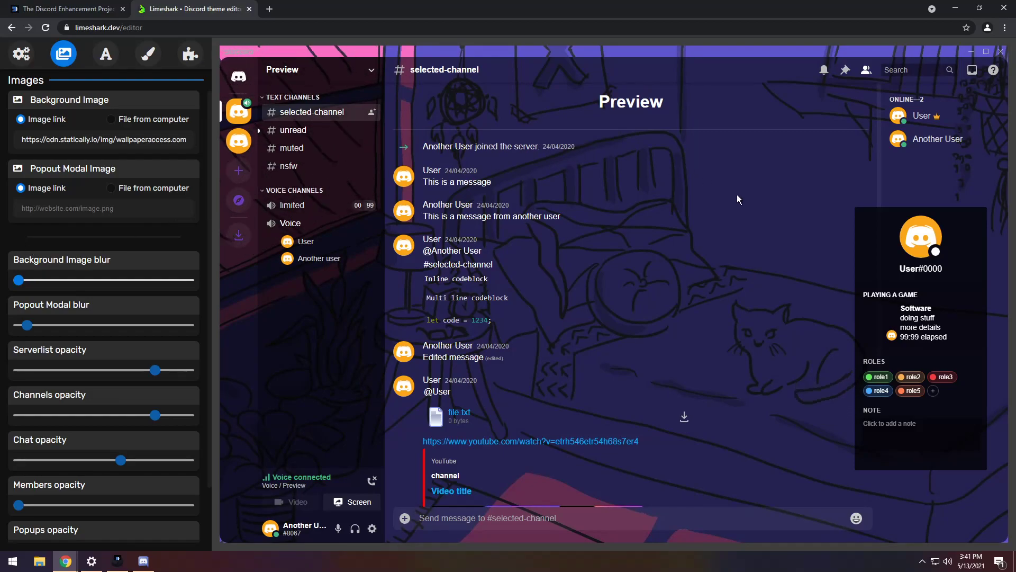
{"action": "mouse_move", "coordinate": [19, 280]}
{"action": "left_mouse_down"}
{"action": "mouse_move", "coordinate": [195, 286]}
{"action": "mouse_move", "coordinate": [23, 288]}
{"action": "left_mouse_up"}
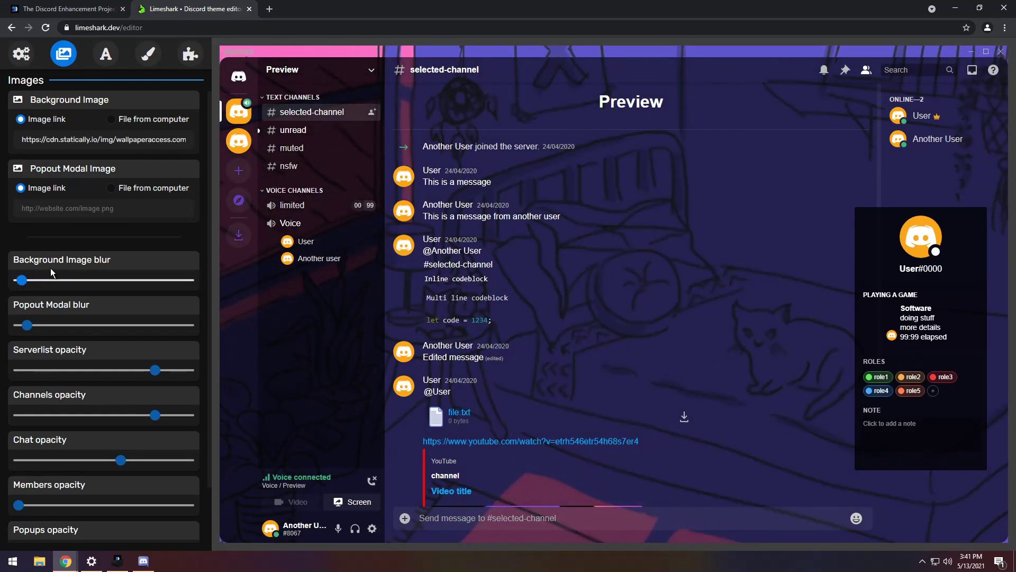
Name the theme preset EnterAPresetName in the general settings and download the theme file.
{"action": "left_click", "coordinate": [20, 55]}
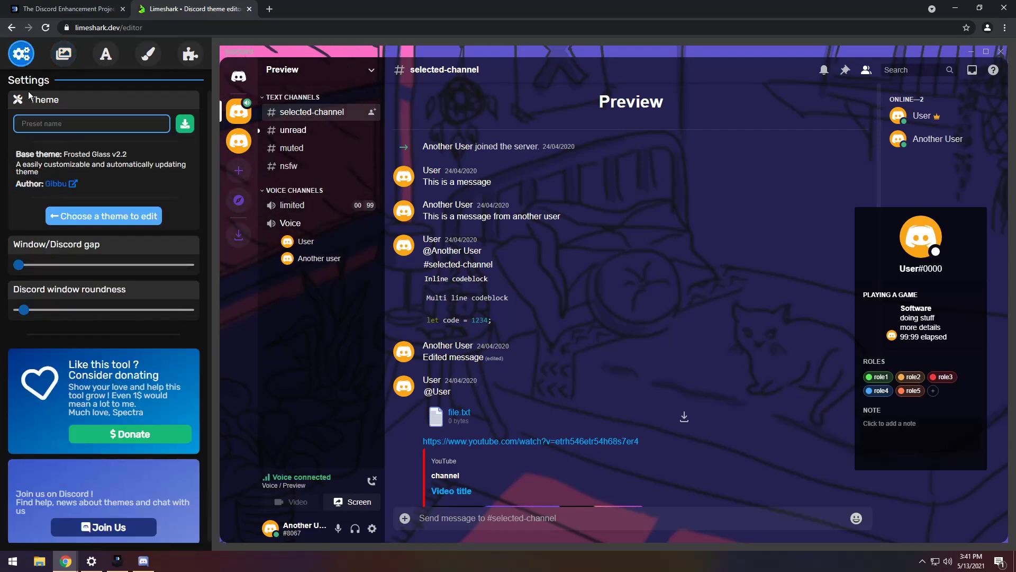
{"action": "type", "text": "EnterAPresetName"}
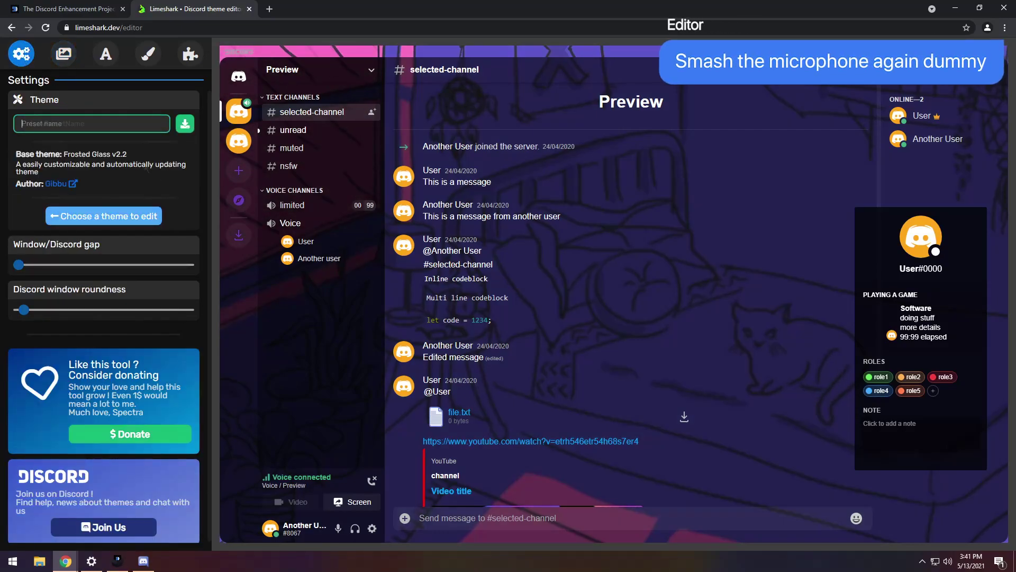
{"action": "left_click", "coordinate": [185, 125]}
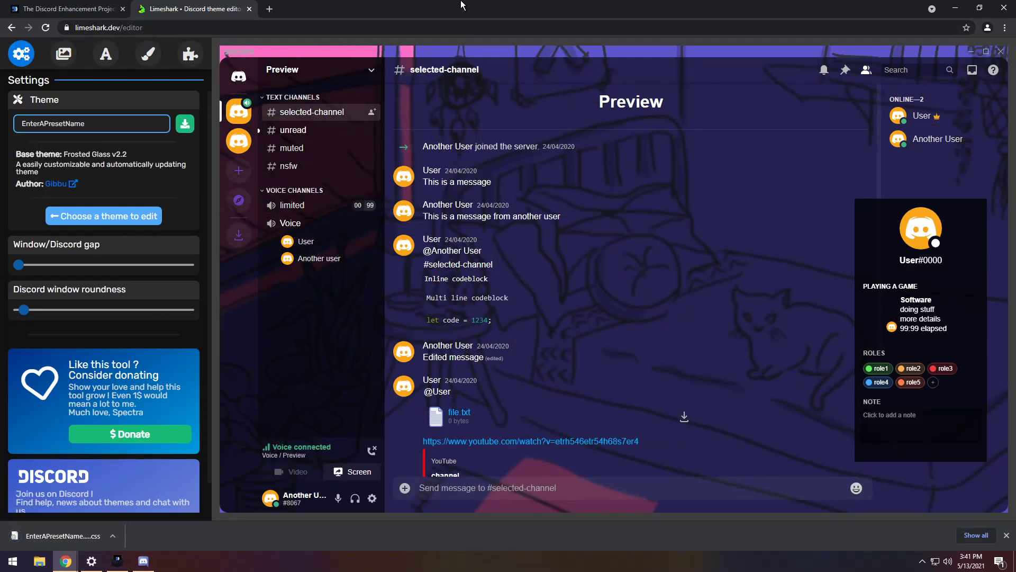
Place Discord's settings beside the editor and add the downloaded EnterAPresetName theme file to BetterDiscord's themes folder.
{"action": "key", "text": "super+Left"}
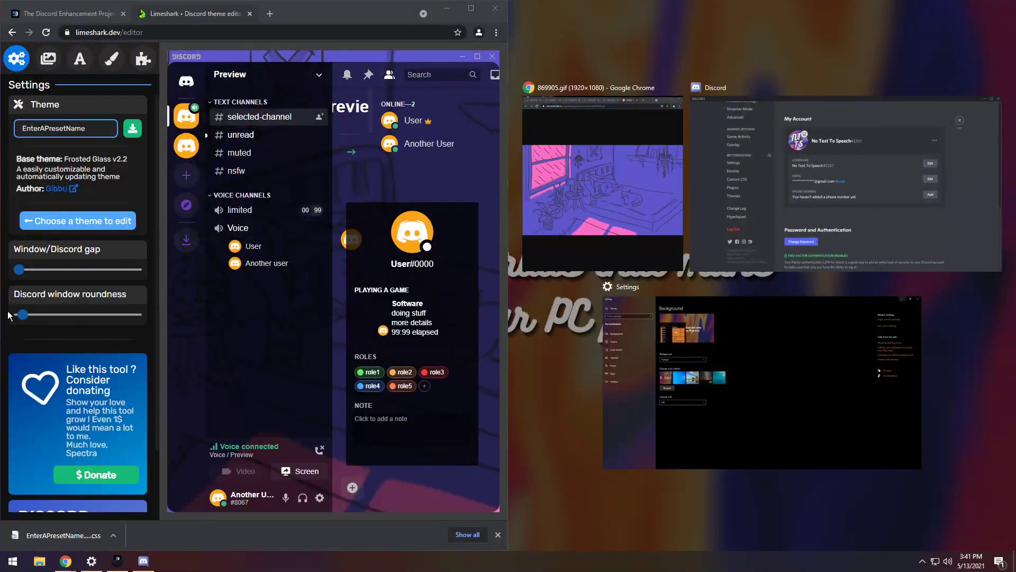
{"action": "left_click", "coordinate": [936, 252]}
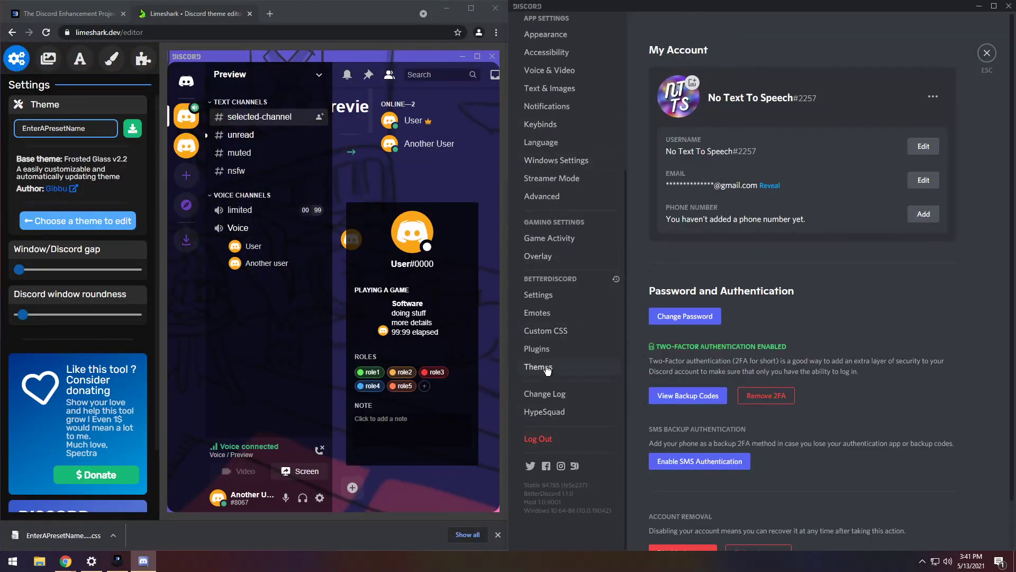
{"action": "left_click", "coordinate": [547, 369]}
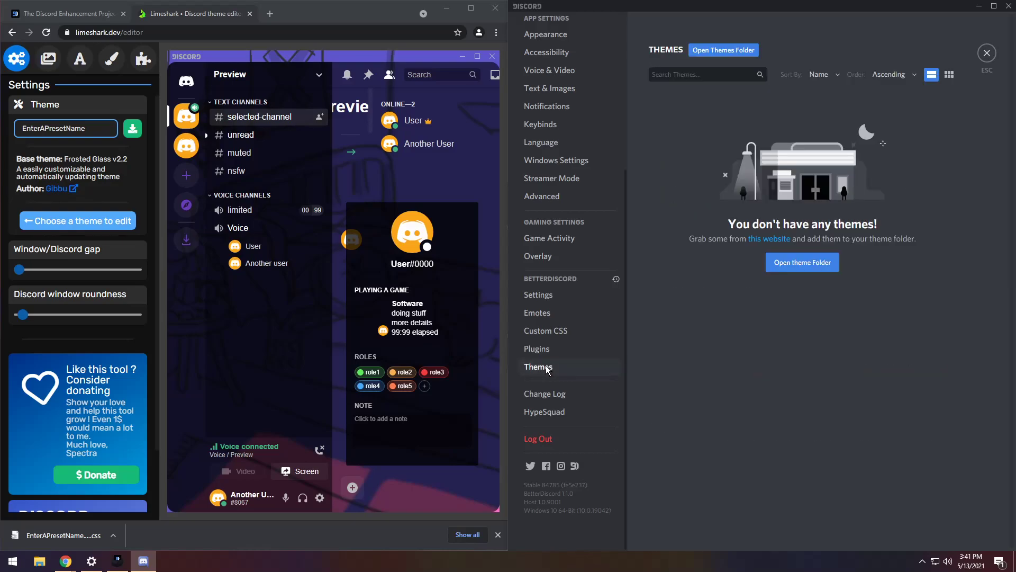
{"action": "left_click", "coordinate": [716, 53]}
{"action": "left_click_drag", "start_coordinate": [386, 132], "coordinate": [607, 82]}
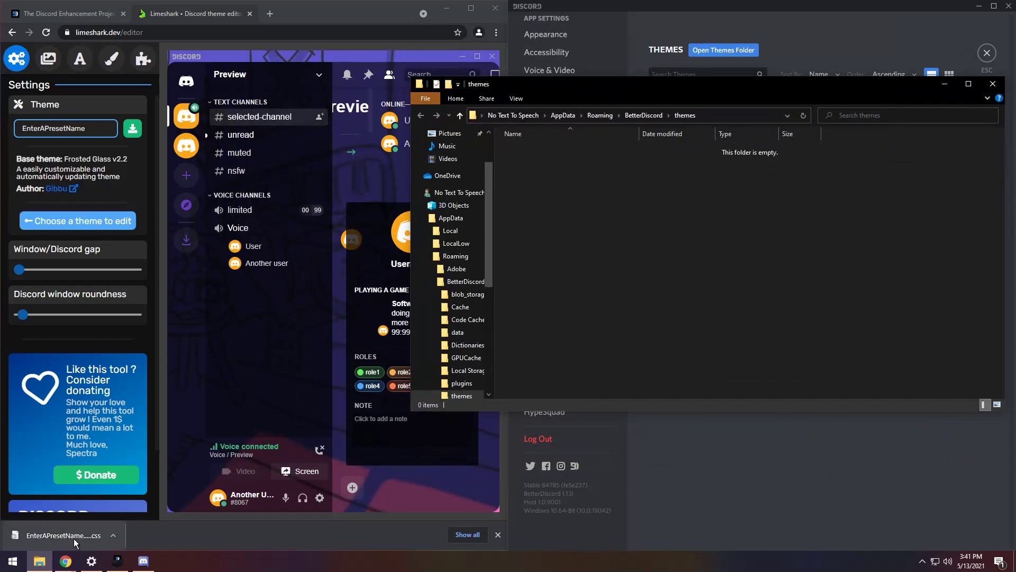
{"action": "left_click_drag", "start_coordinate": [75, 542], "coordinate": [682, 233]}
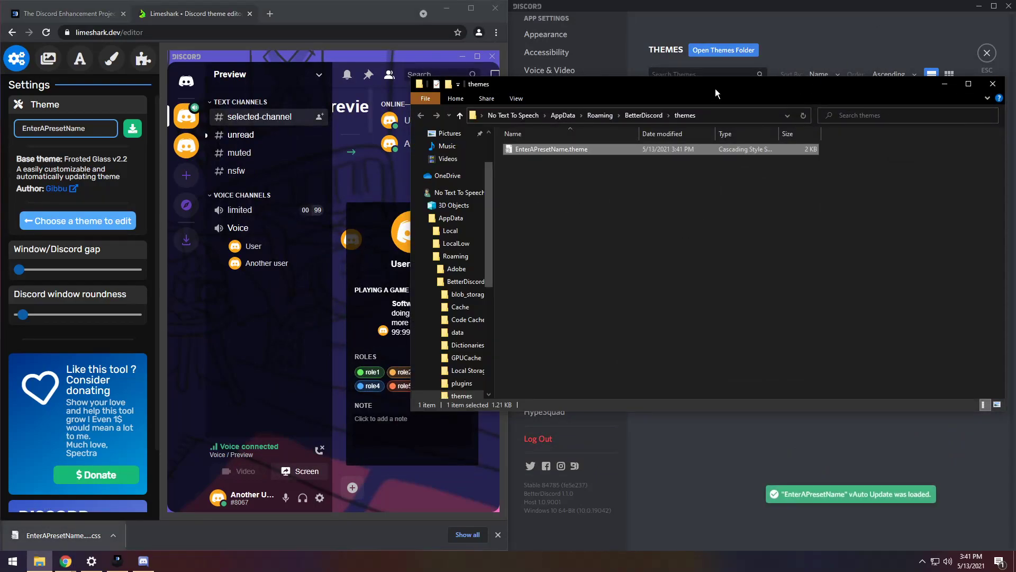
Maximize Discord and enable the EnterAPresetName theme in BetterDiscord's theme list.
{"action": "left_click_drag", "start_coordinate": [713, 85], "coordinate": [630, 265]}
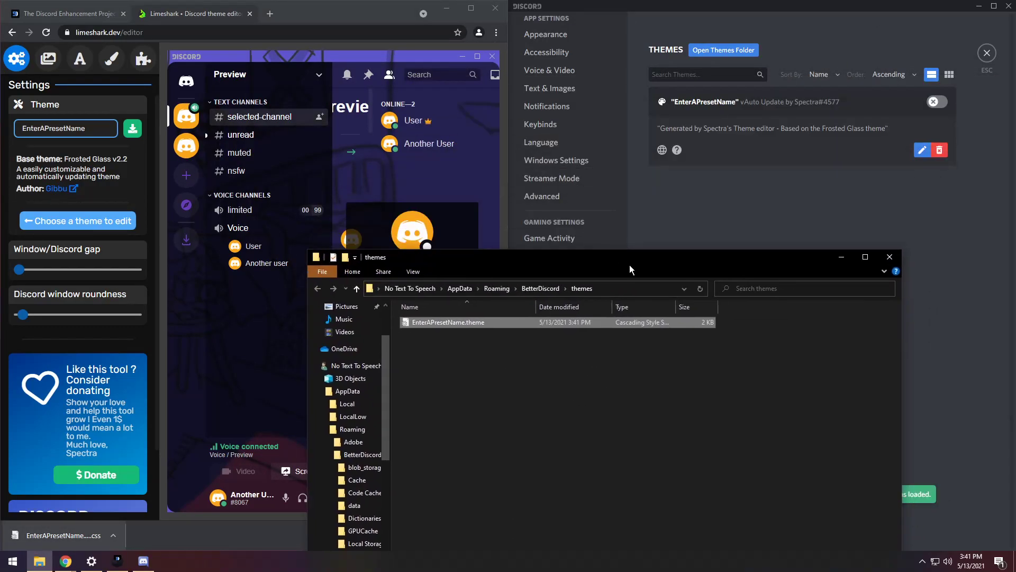
{"action": "double_click", "coordinate": [789, 5]}
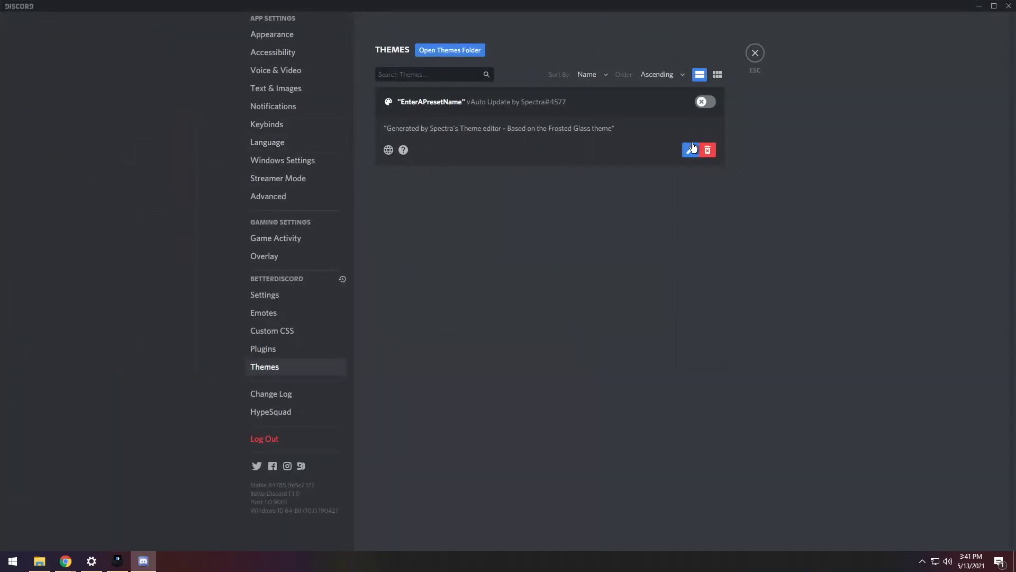
{"action": "left_click", "coordinate": [703, 103]}
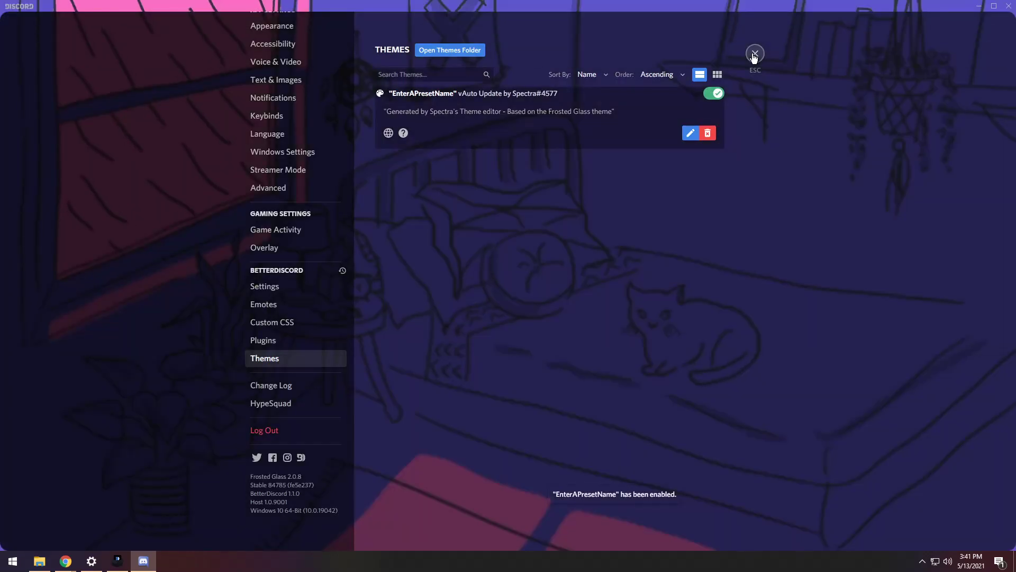
Exit the settings and view the applied theme in the No Text To Speech server's welcome channel.
{"action": "left_click", "coordinate": [751, 54]}
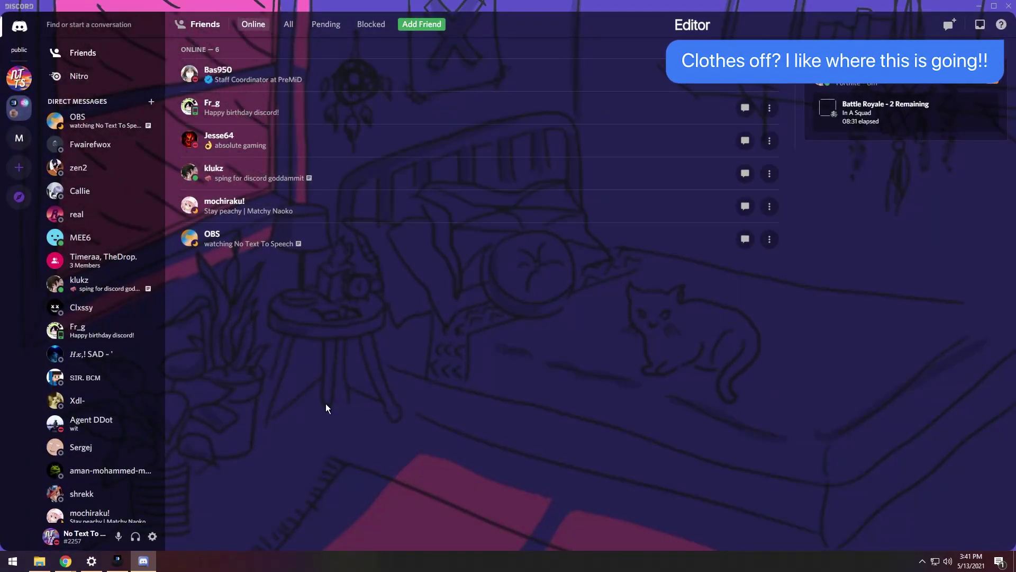
{"action": "left_click", "coordinate": [19, 78]}
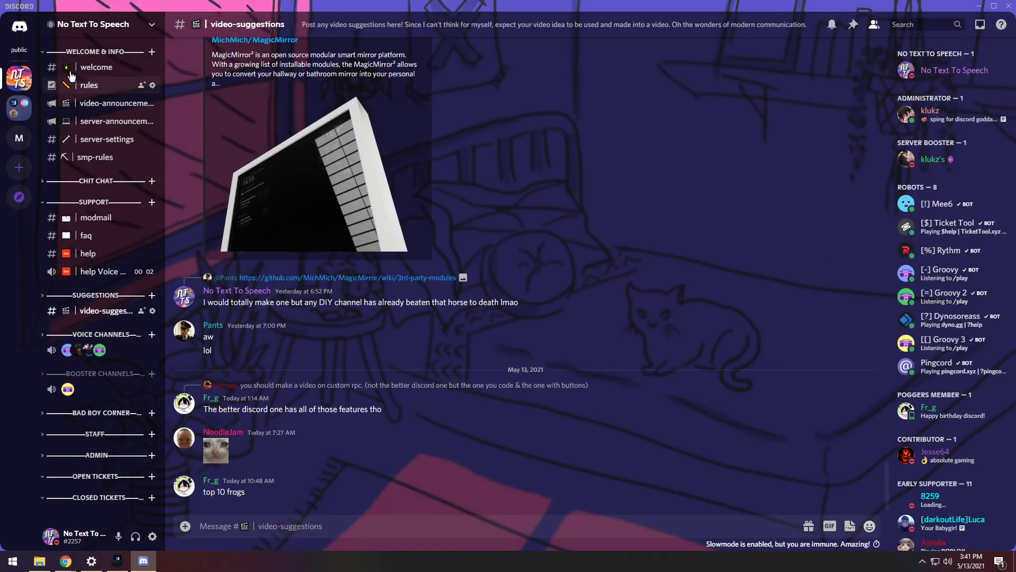
{"action": "left_click", "coordinate": [90, 67]}
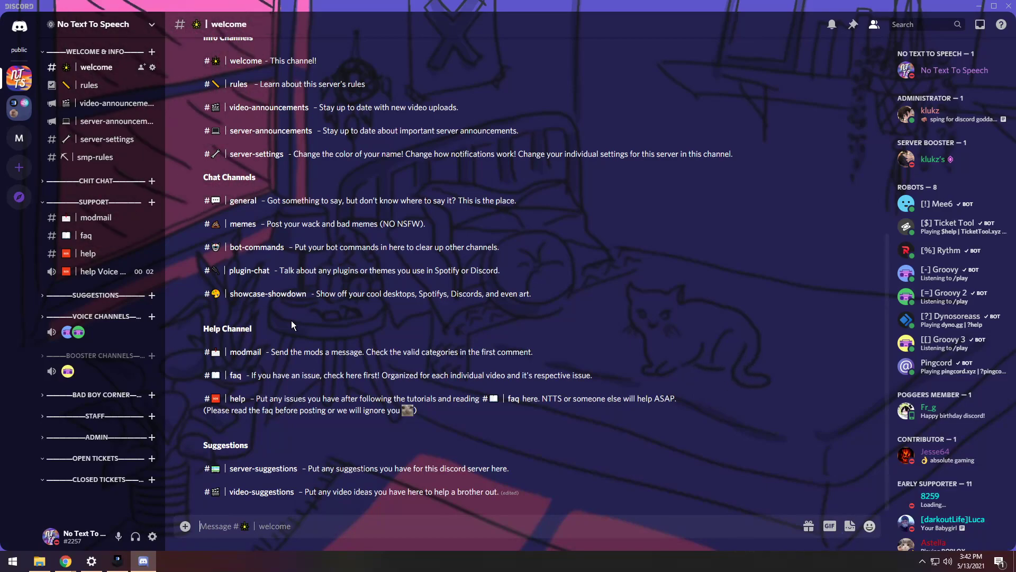
Disable the EnterAPresetName theme in BetterDiscord's theme list and delete it.
{"action": "left_click", "coordinate": [152, 543]}
{"action": "scroll", "coordinate": [284, 447], "scroll_direction": "down", "scroll_amount": 2}
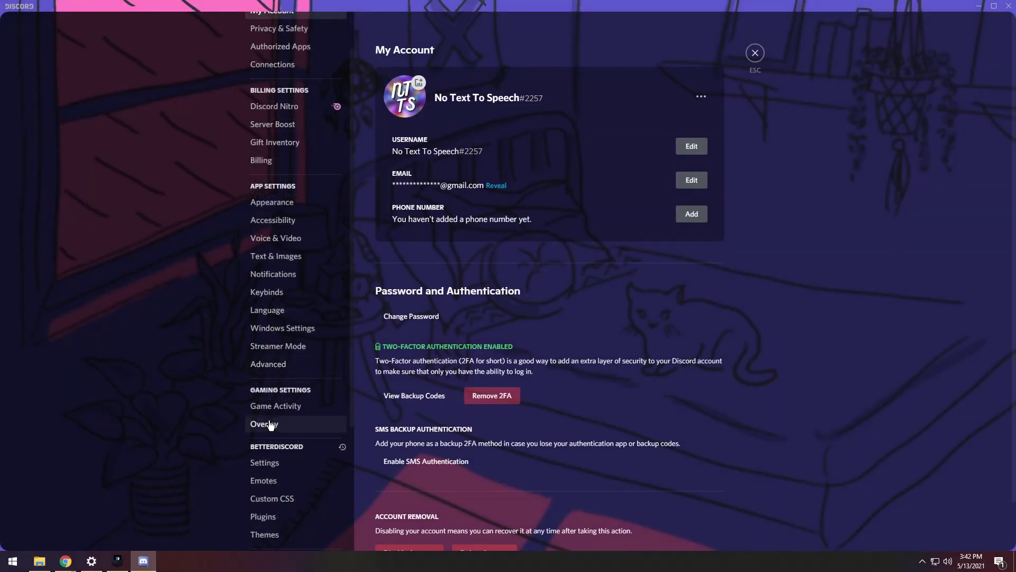
{"action": "scroll", "coordinate": [284, 447], "scroll_direction": "down", "scroll_amount": 2}
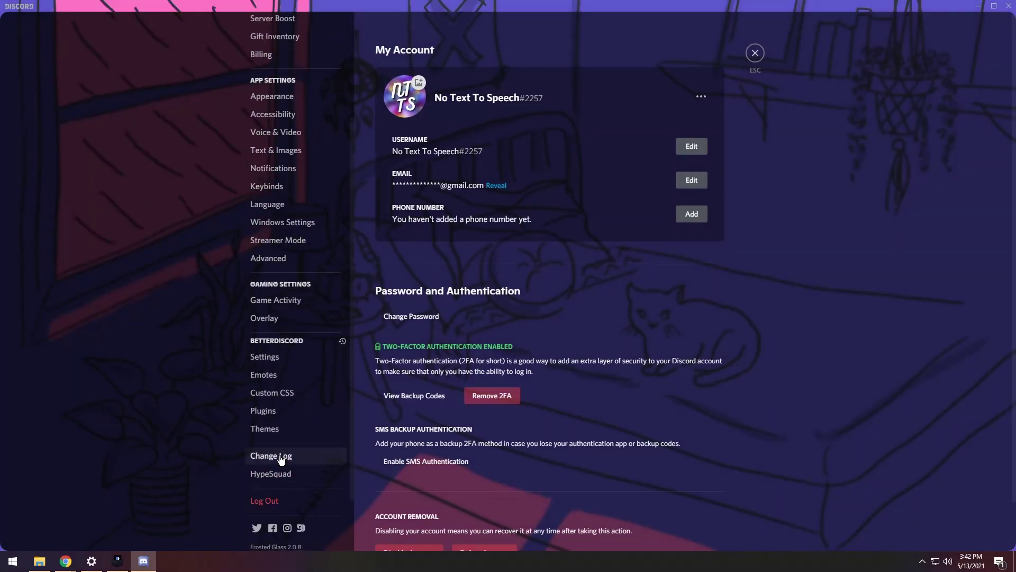
{"action": "left_click", "coordinate": [268, 427]}
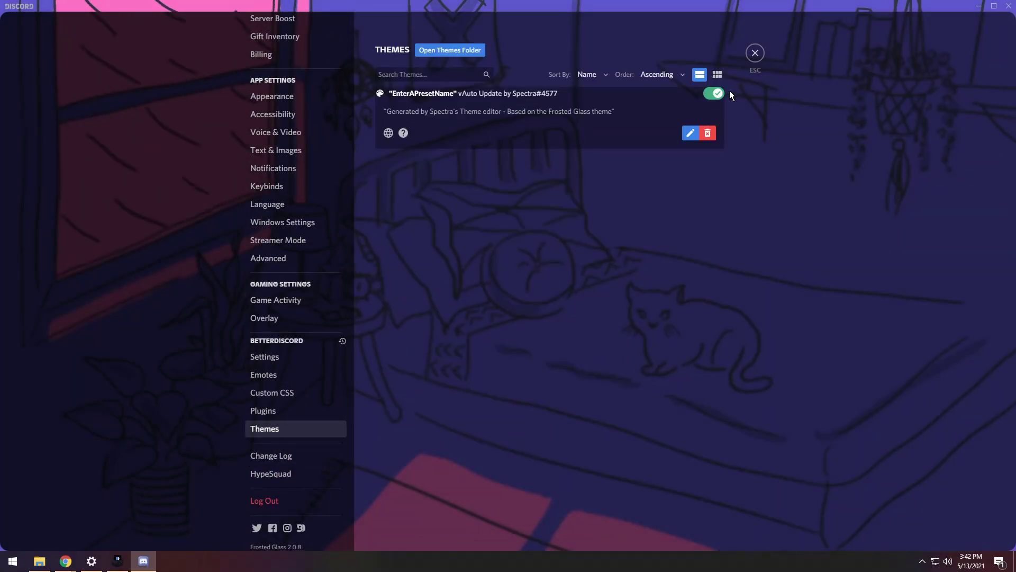
{"action": "left_click", "coordinate": [715, 94]}
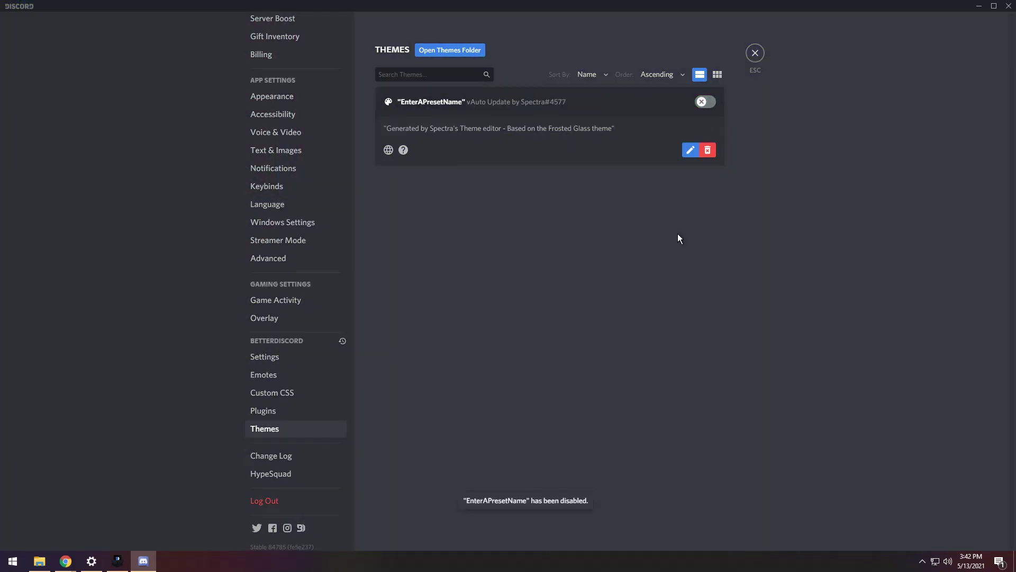
{"action": "left_click", "coordinate": [709, 150]}
{"action": "left_click", "coordinate": [592, 312]}
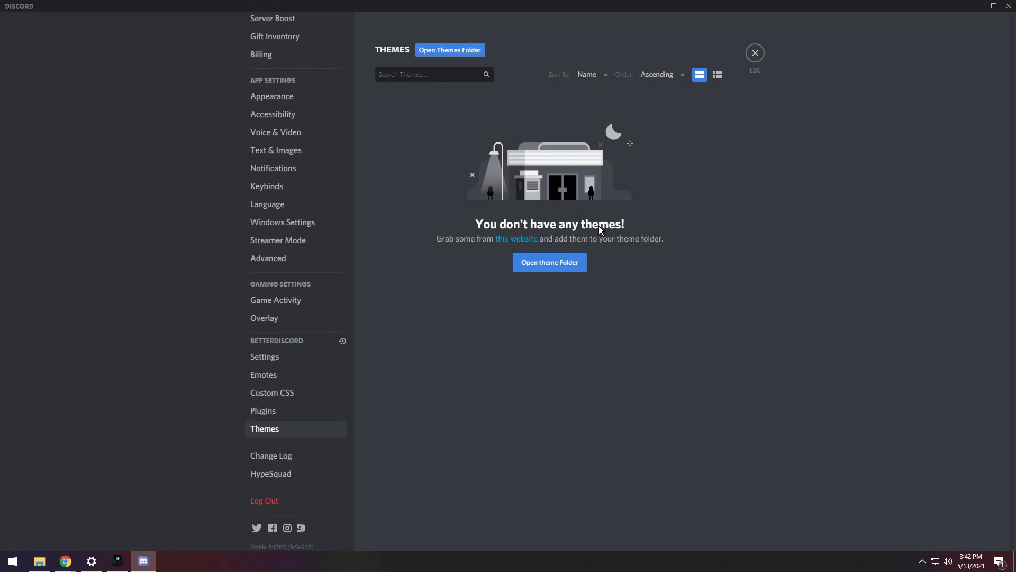
Close the finished BetterDiscord installer and launch BetterDiscord-Windows again from the Downloads folder.
{"action": "left_click", "coordinate": [117, 561]}
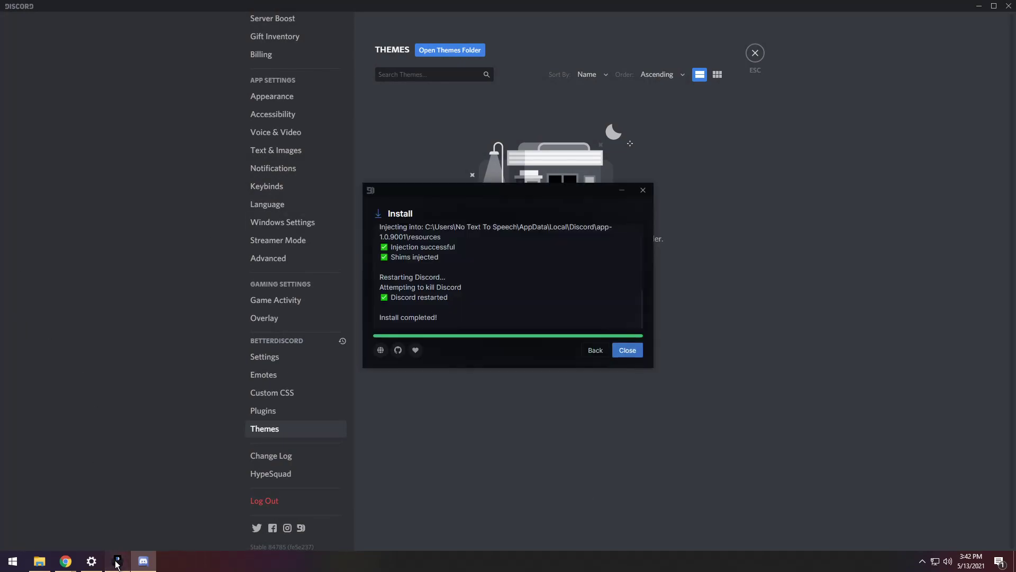
{"action": "left_click", "coordinate": [627, 350]}
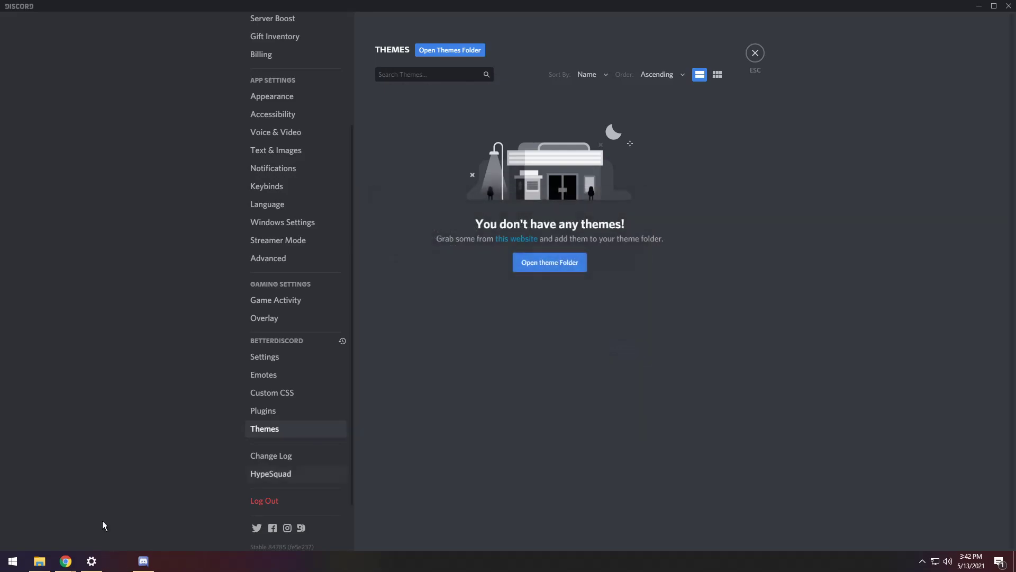
{"action": "left_click", "coordinate": [44, 564]}
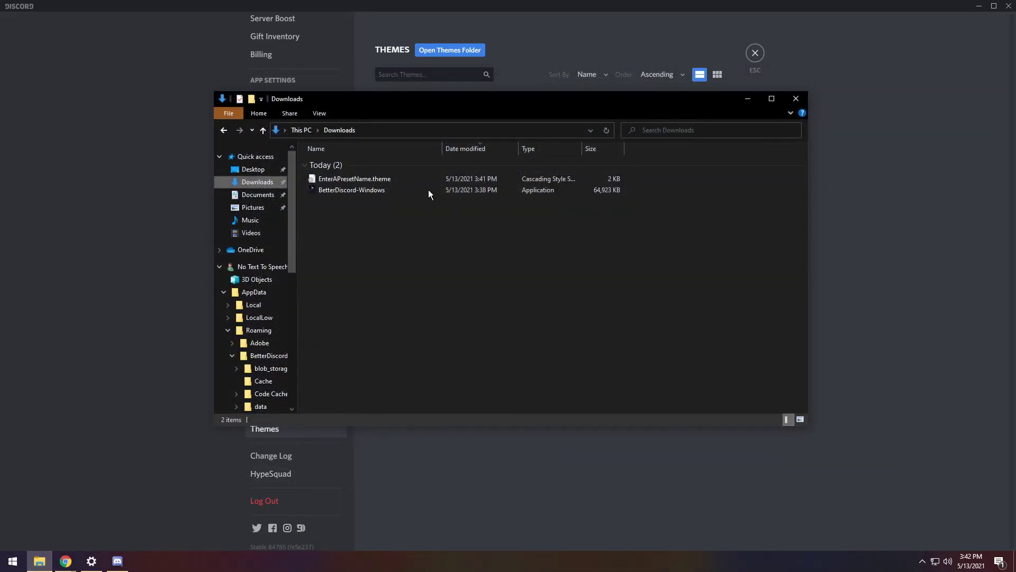
{"action": "left_click", "coordinate": [370, 190]}
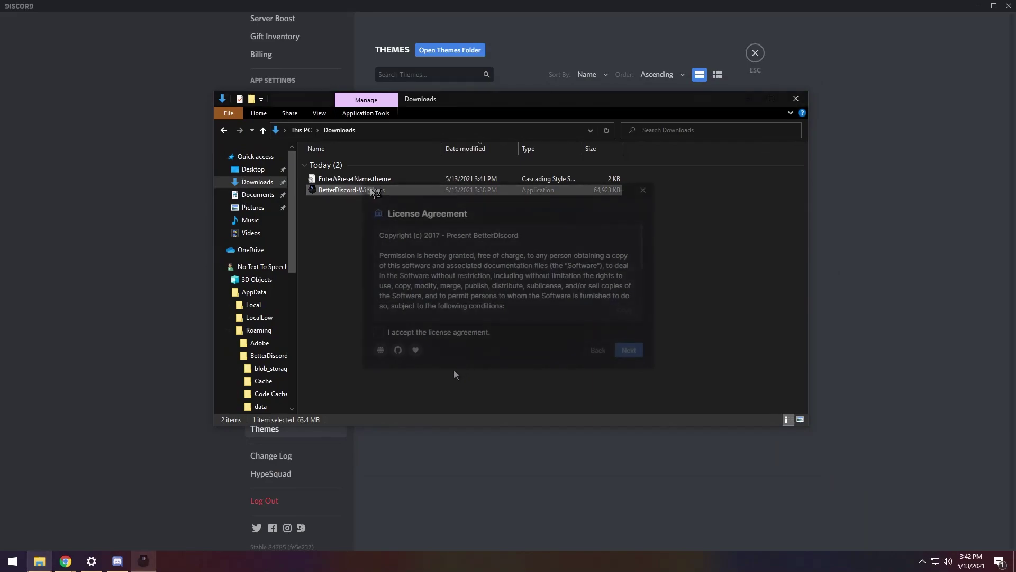
Accept the license agreement and uninstall BetterDiscord from the standard Discord version.
{"action": "left_click", "coordinate": [379, 332]}
{"action": "left_click", "coordinate": [630, 351]}
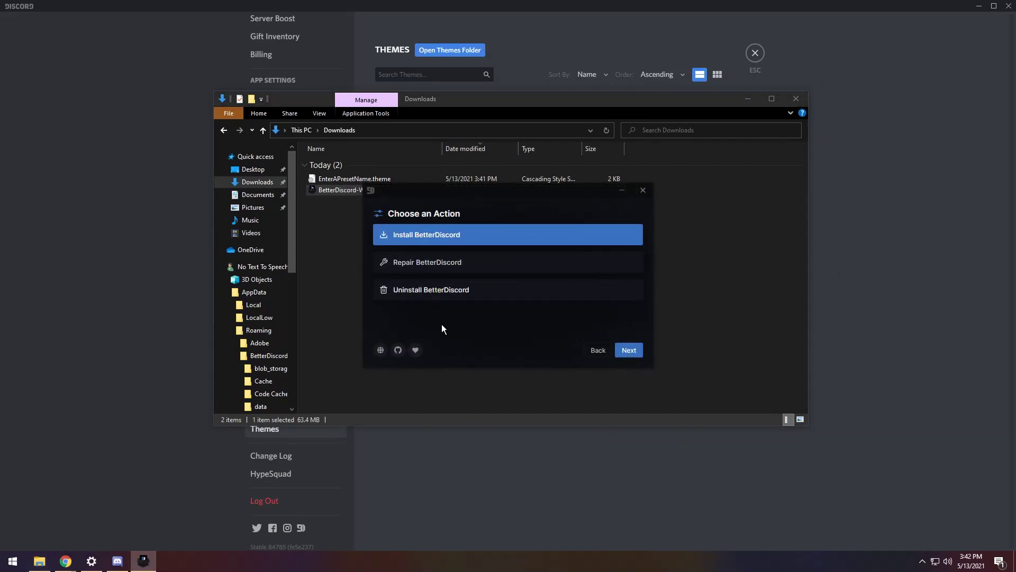
{"action": "left_click", "coordinate": [430, 291]}
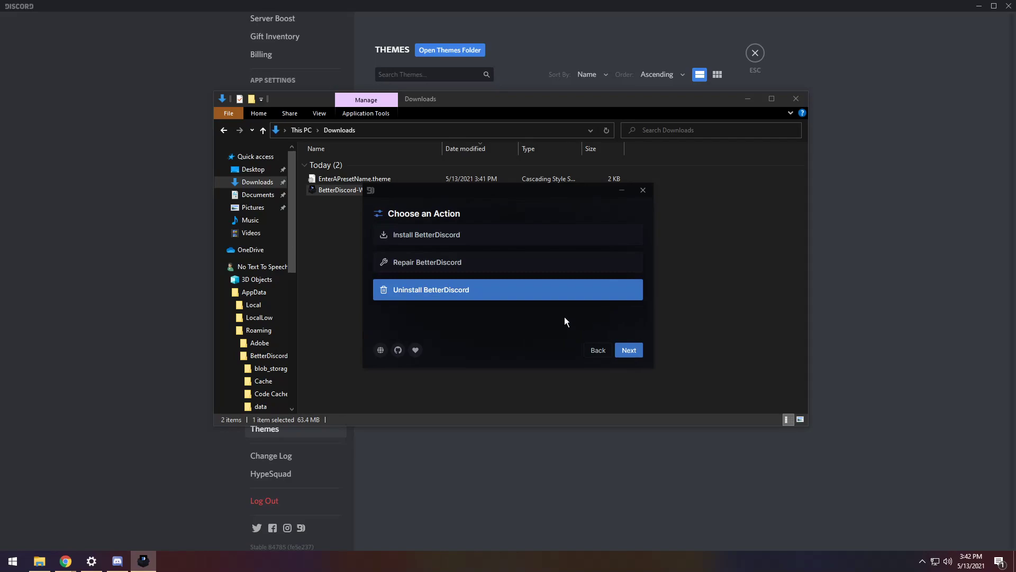
{"action": "left_click", "coordinate": [630, 350]}
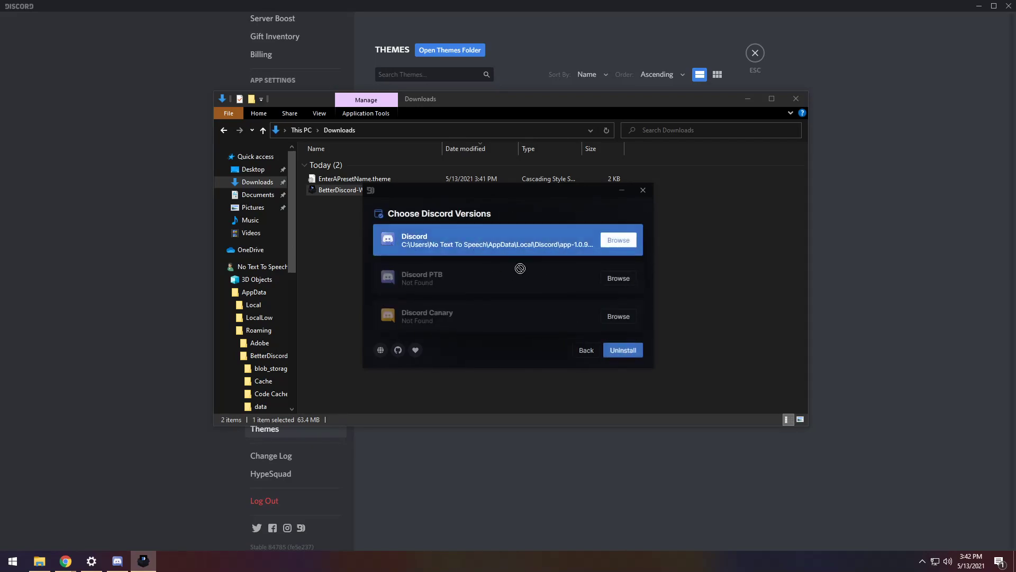
{"action": "left_click", "coordinate": [621, 354]}
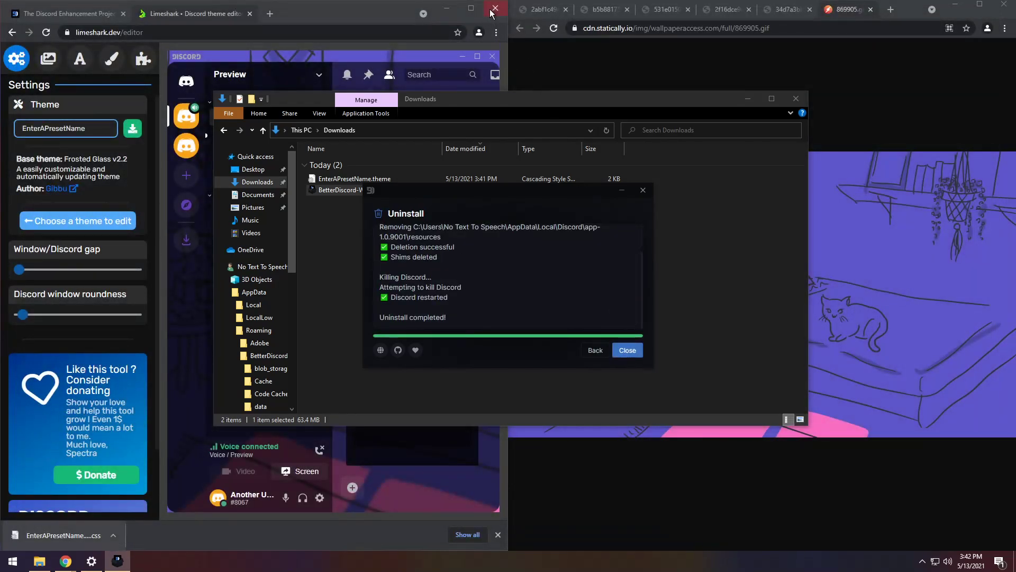
Close both browser windows, check Discord's settings list for leftover BetterDiscord entries, and minimize Discord.
{"action": "left_click", "coordinate": [495, 8]}
{"action": "left_click", "coordinate": [1002, 8]}
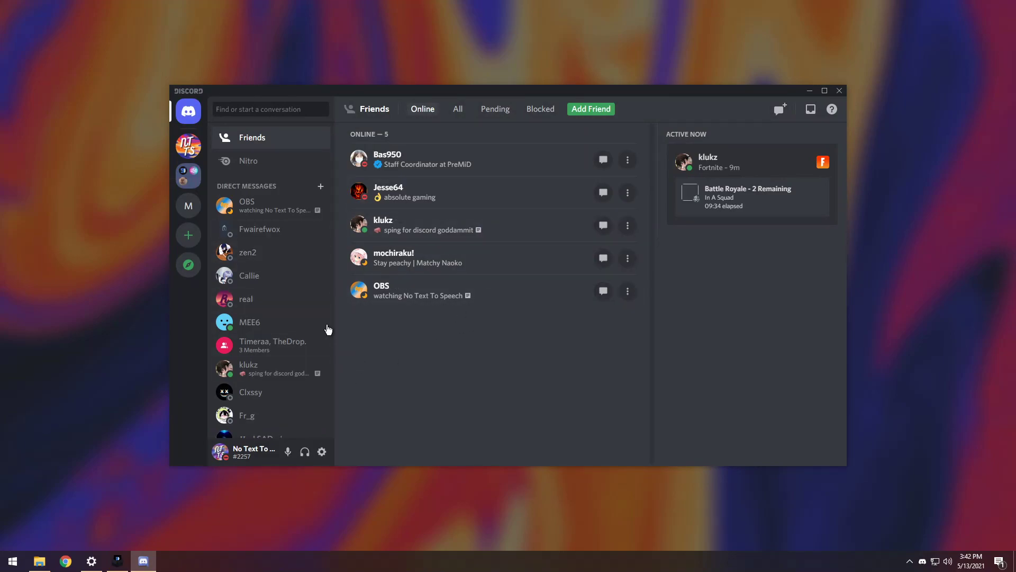
{"action": "left_click", "coordinate": [321, 453]}
{"action": "scroll", "coordinate": [295, 340], "scroll_direction": "down", "scroll_amount": 5}
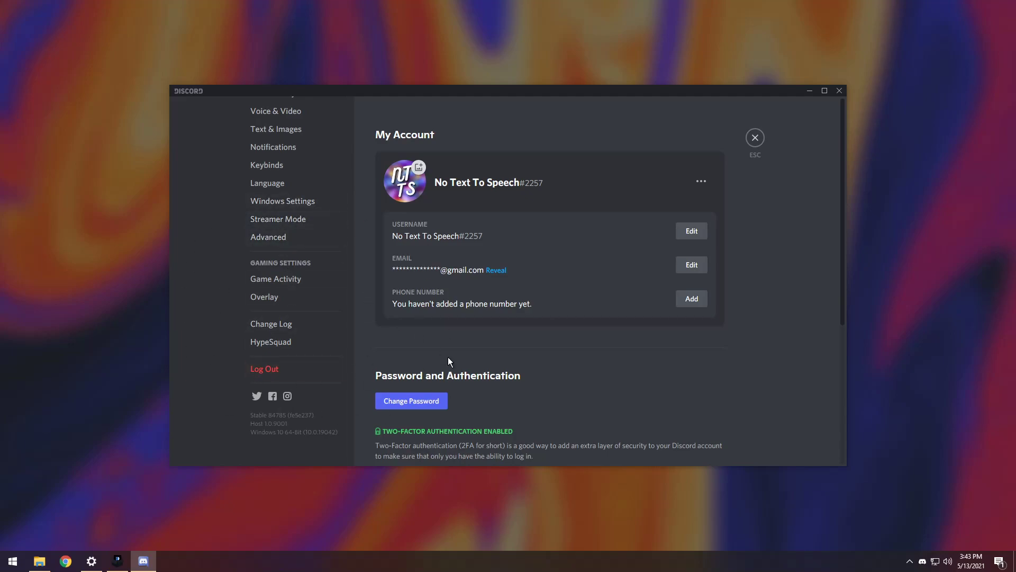
{"action": "left_click", "coordinate": [810, 92]}
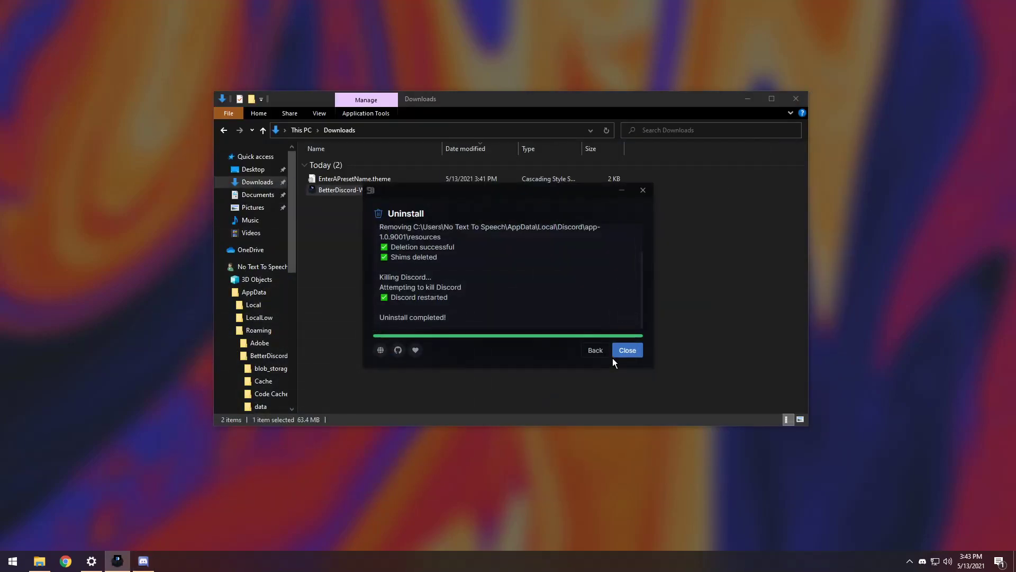